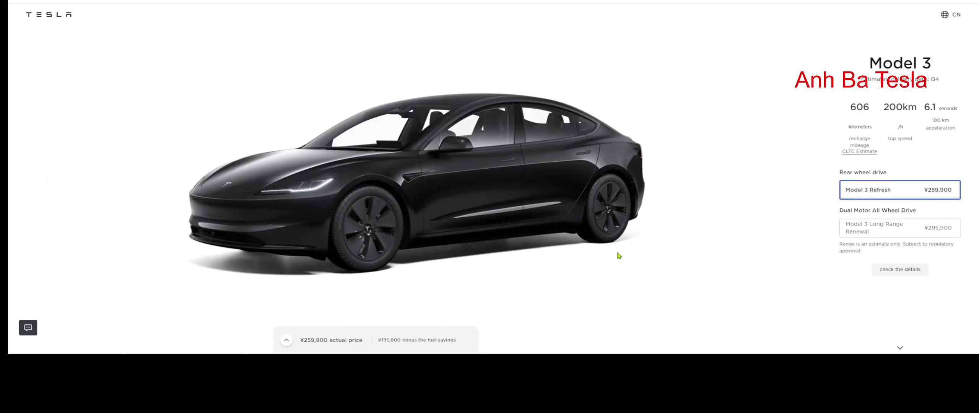
# Step: View the Model 3 from the side and rear, then choose Pearl White multi-coat paint (¥8,000)
pyautogui.click(781, 180)
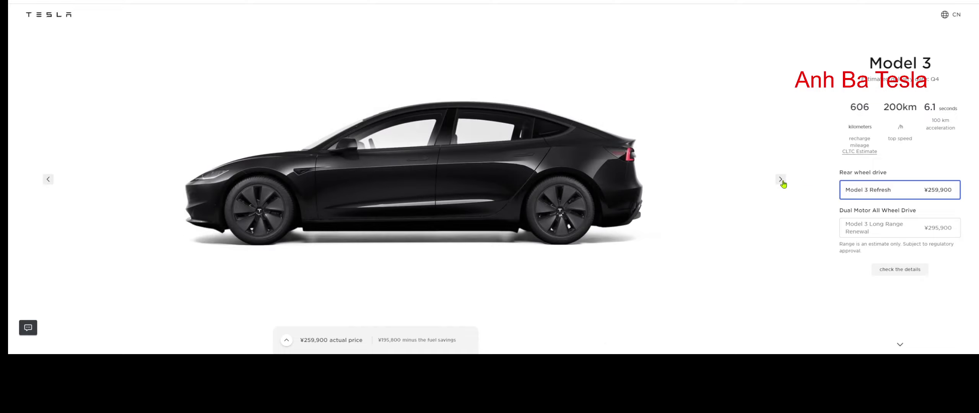
pyautogui.click(781, 180)
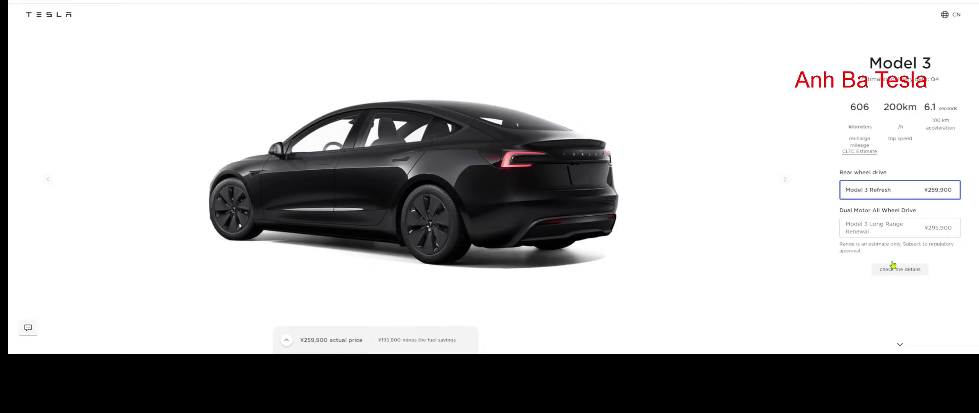
pyautogui.scroll(-2, 727, 205)
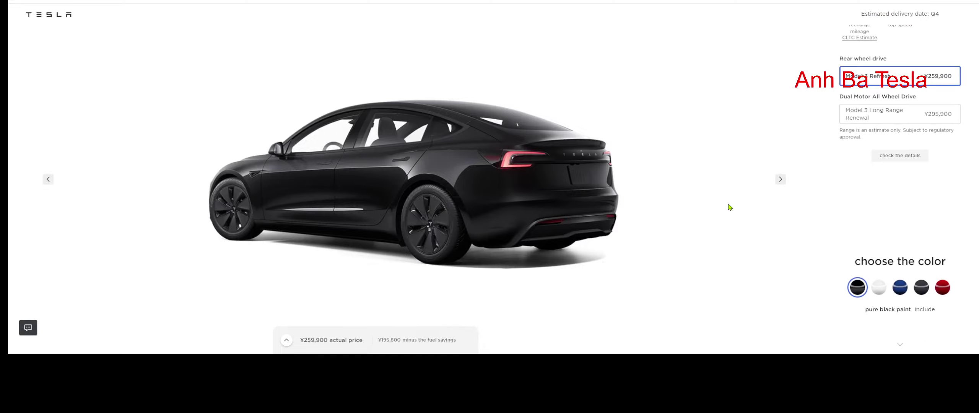
pyautogui.click(880, 290)
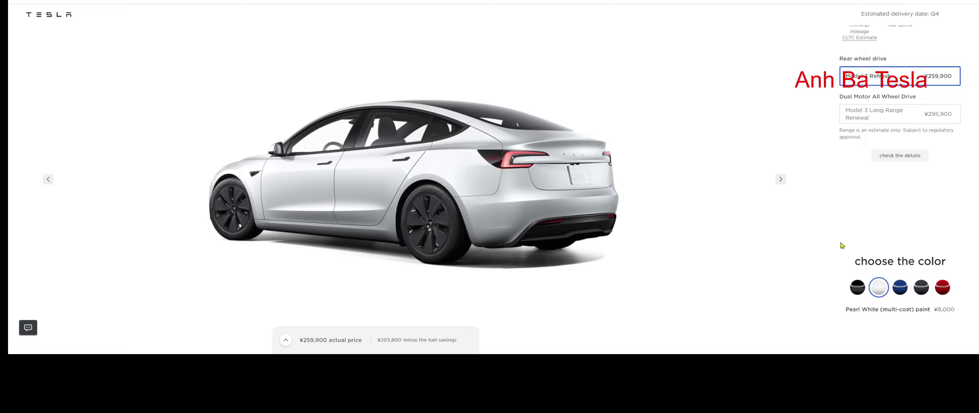
pyautogui.scroll(1, 765, 243)
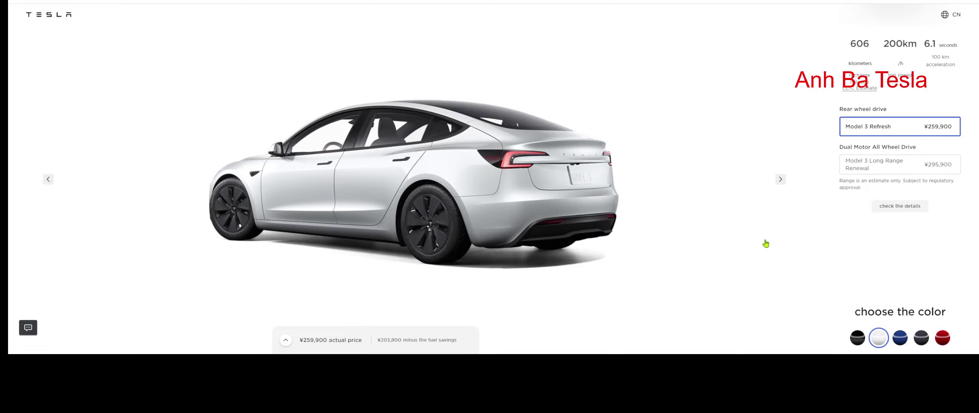
pyautogui.scroll(1, 765, 243)
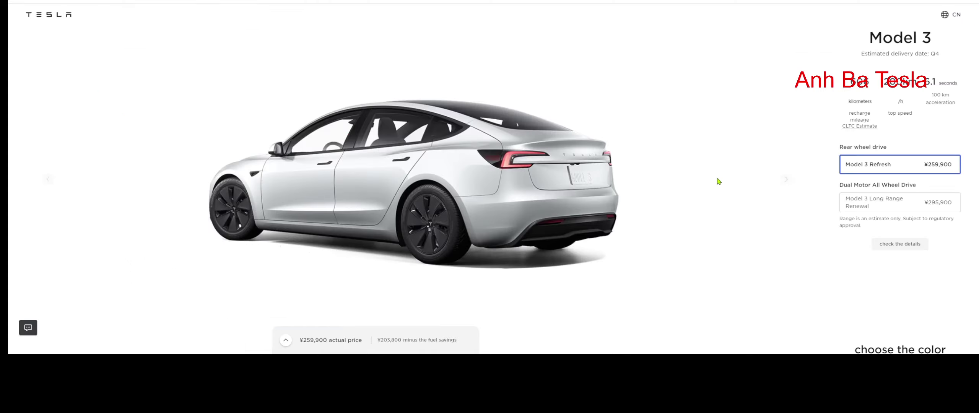
pyautogui.scroll(-2, 795, 268)
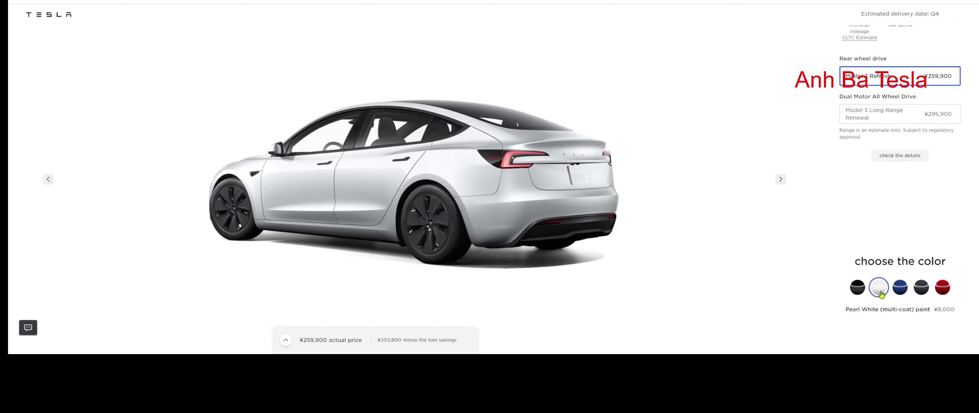
pyautogui.scroll(-2, 841, 283)
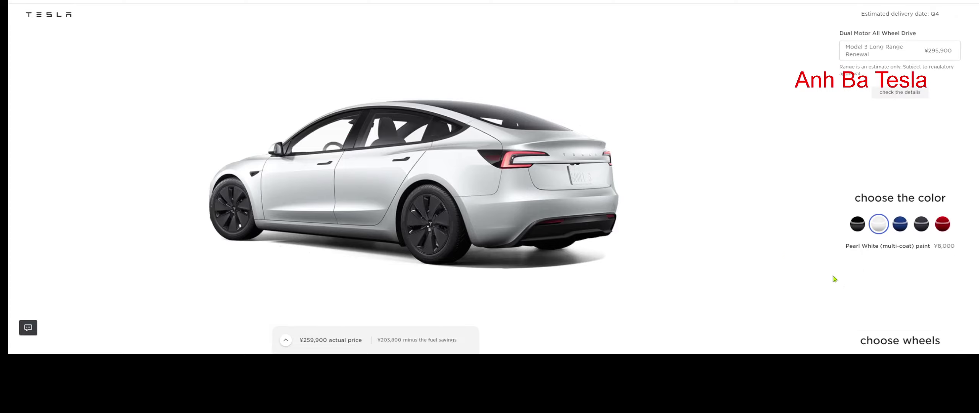
# Step: Try pure black, Pearl White, deep blue, Star gray and flame red, keeping Star gray (¥12,000)
pyautogui.click(858, 225)
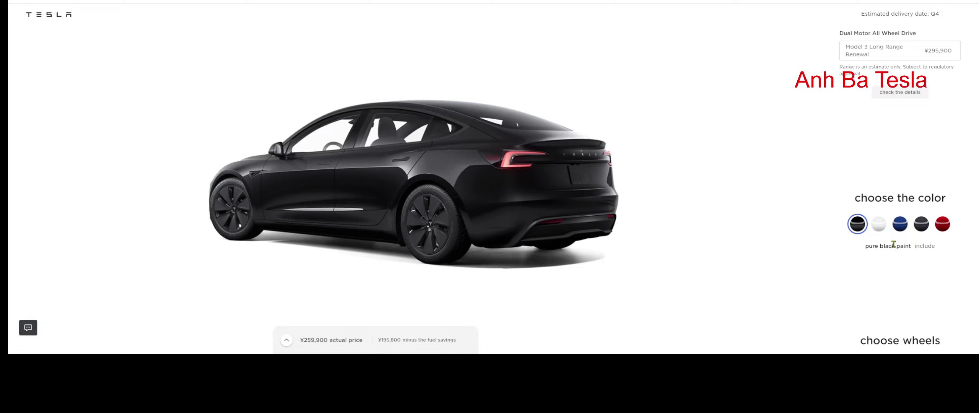
pyautogui.click(880, 227)
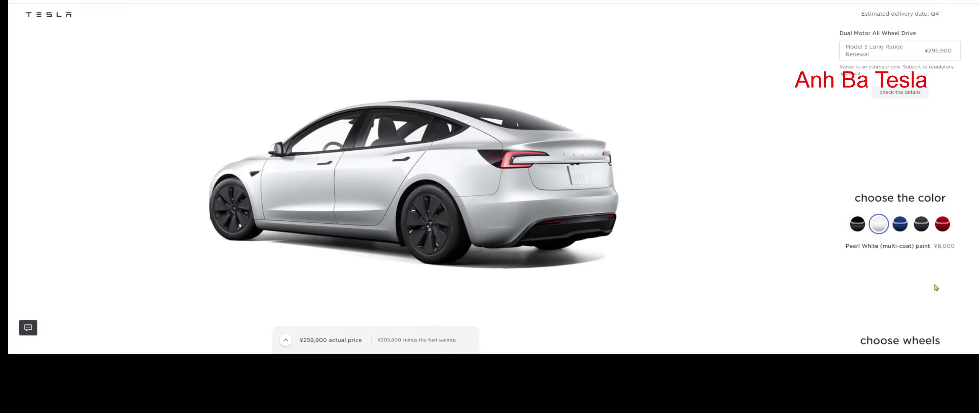
pyautogui.click(902, 229)
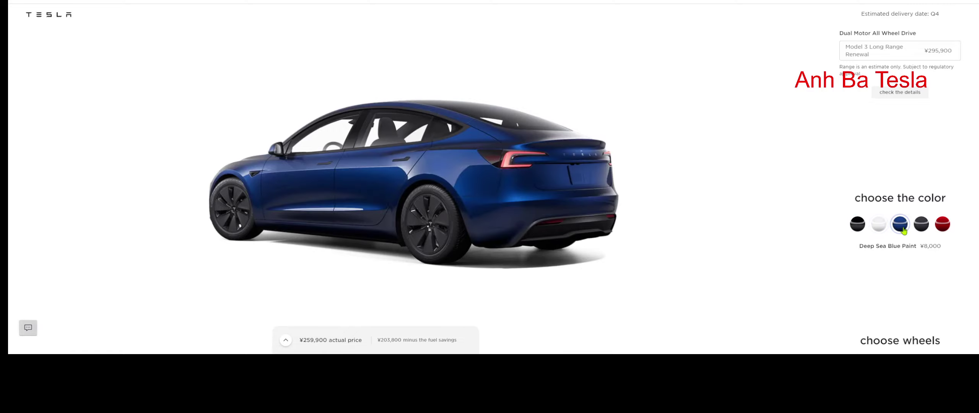
pyautogui.click(922, 224)
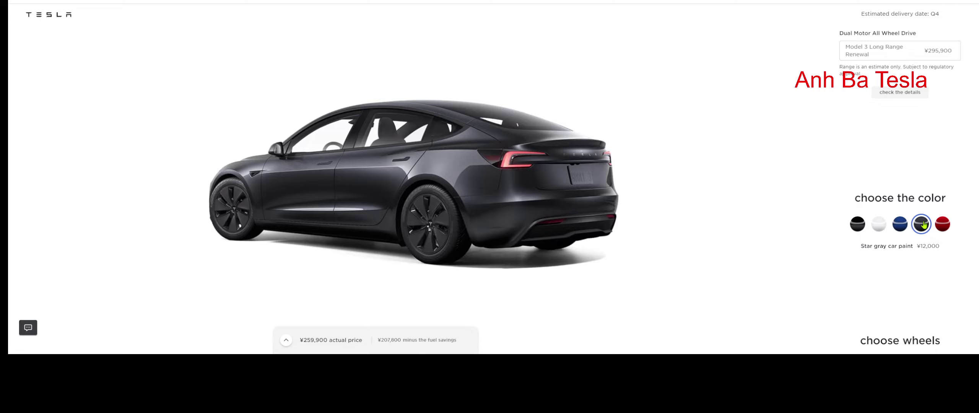
pyautogui.click(946, 227)
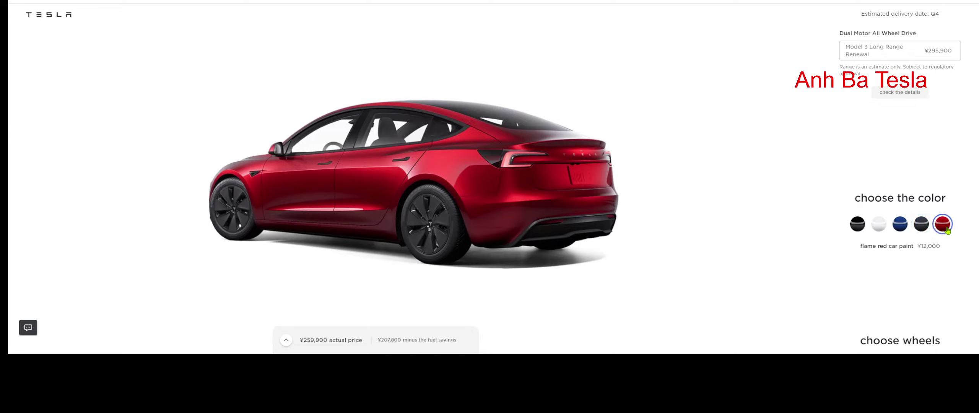
pyautogui.click(923, 226)
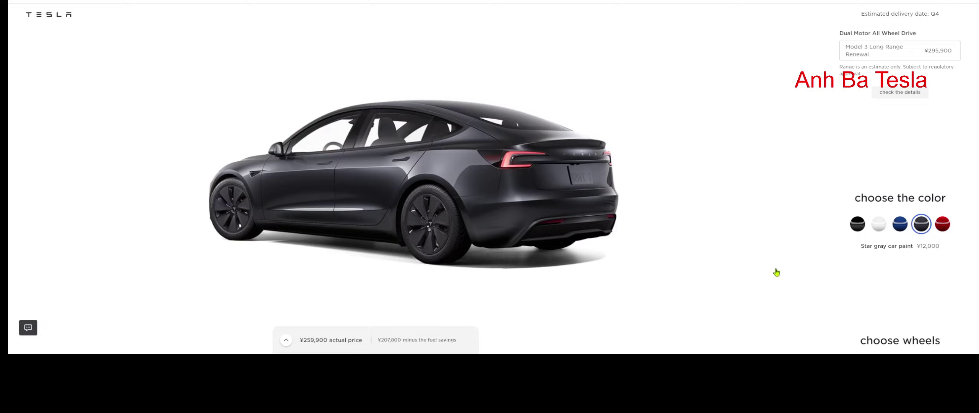
pyautogui.moveTo(413, 183)
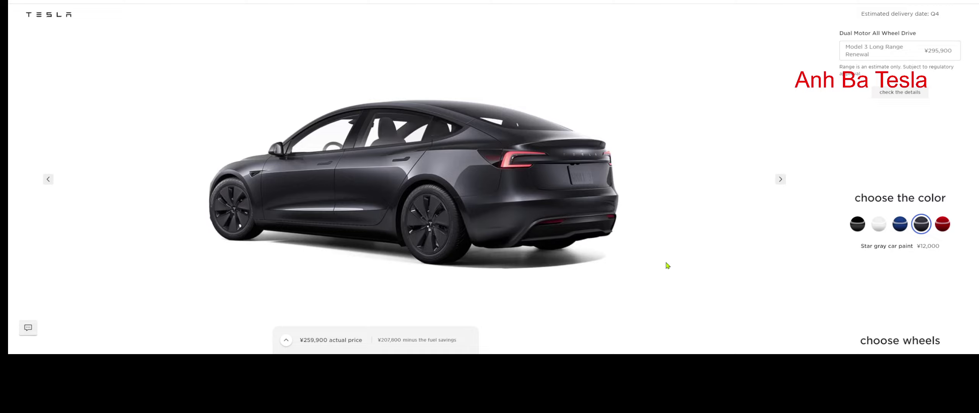
pyautogui.scroll(-2, 671, 231)
pyautogui.scroll(-1, 810, 241)
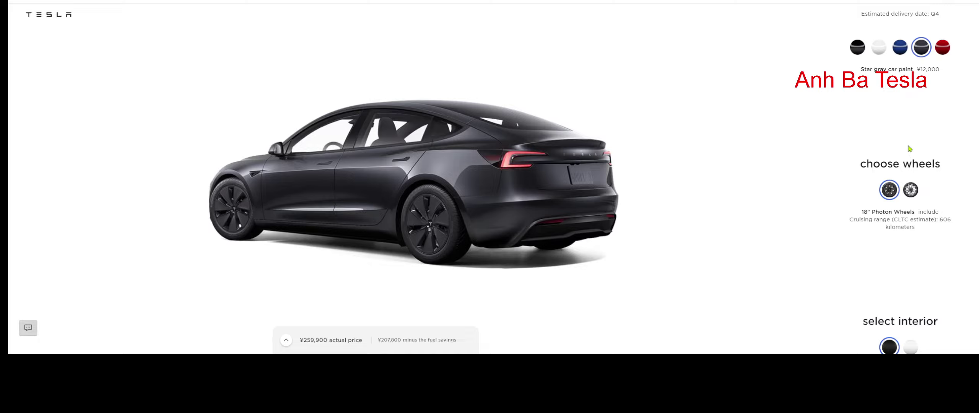
# Step: Choose the second wheel option, 19-inch Nova Wheels (¥6,000)
pyautogui.click(912, 191)
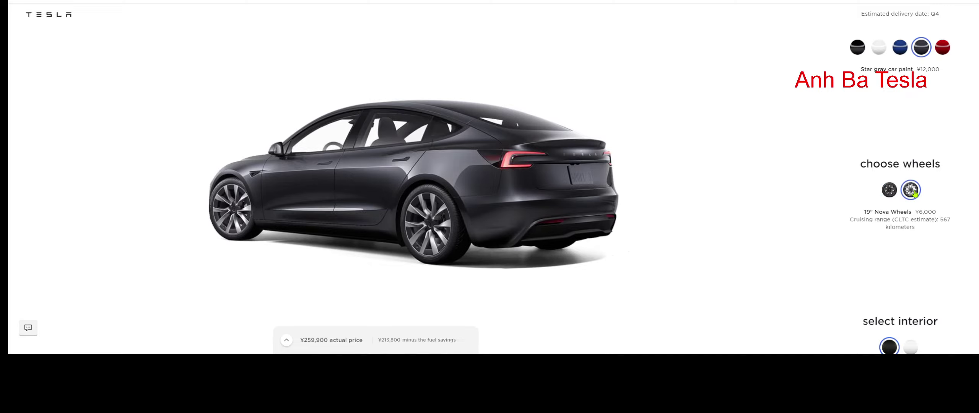
pyautogui.scroll(-3, 806, 225)
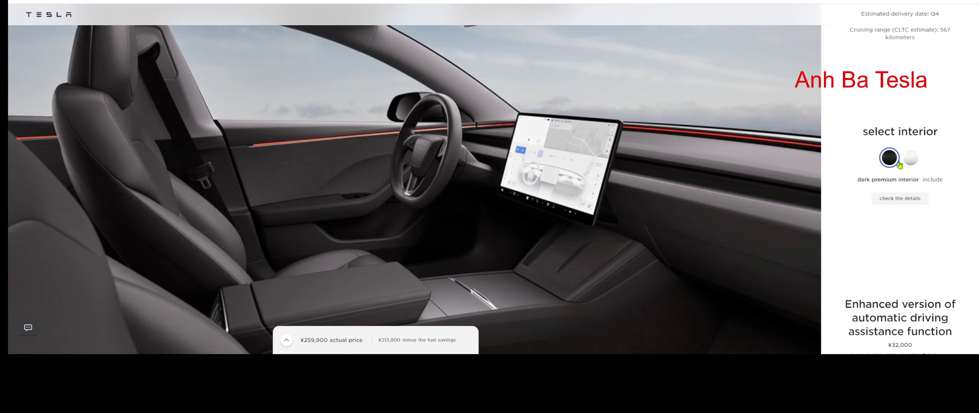
pyautogui.moveTo(580, 263)
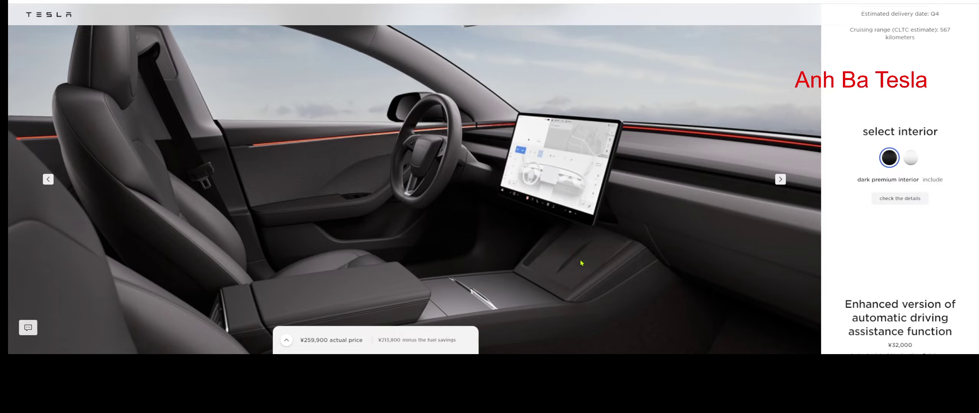
# Step: Advance the car photos three views forward to the full exterior view
pyautogui.click(781, 181)
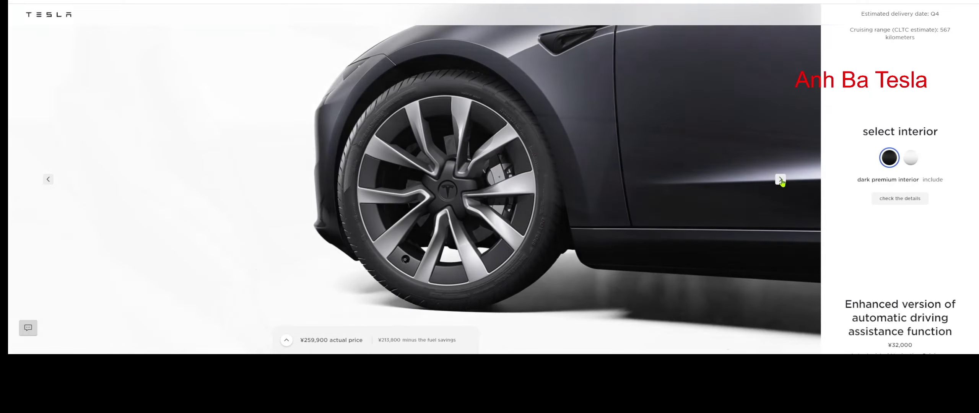
pyautogui.click(781, 180)
pyautogui.click(781, 181)
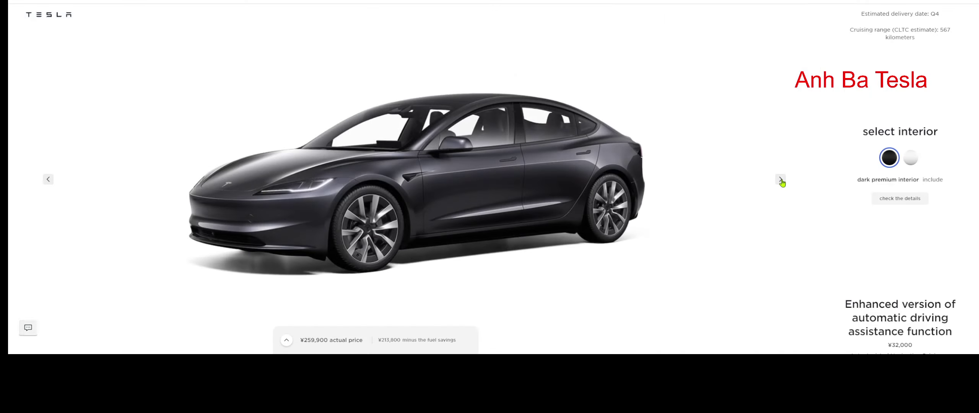
pyautogui.scroll(-1, 898, 227)
pyautogui.scroll(-2, 922, 166)
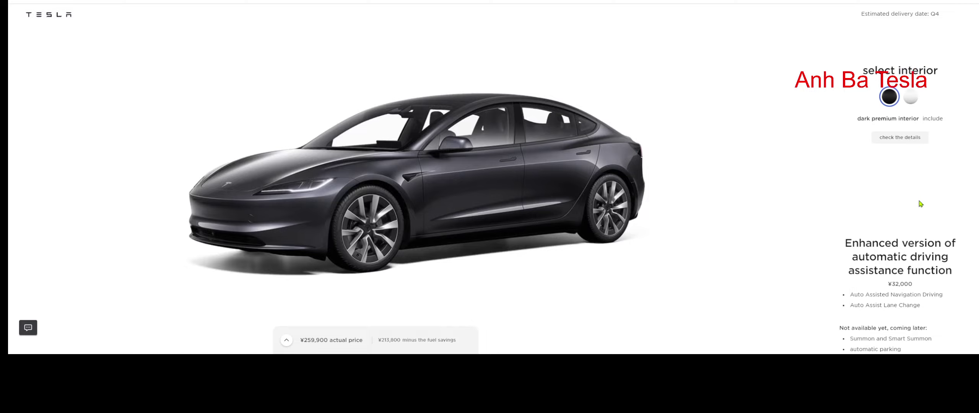
pyautogui.scroll(-3, 920, 201)
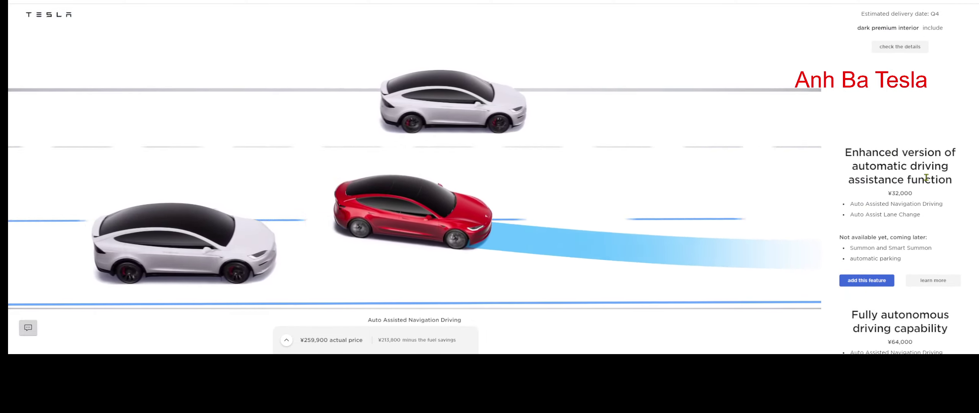
pyautogui.scroll(-4, 882, 181)
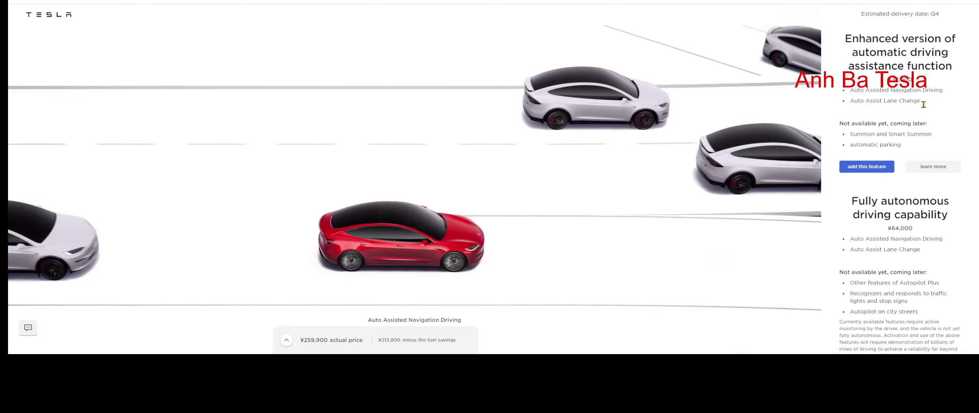
pyautogui.scroll(-3, 874, 195)
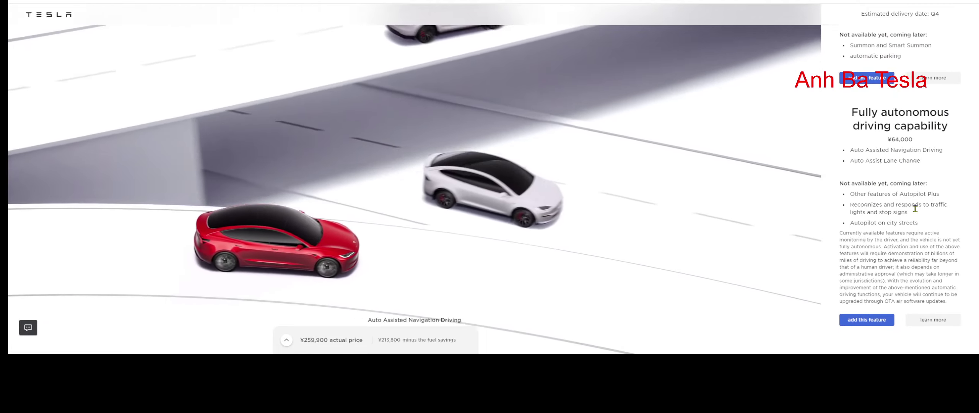
pyautogui.scroll(-4, 853, 239)
pyautogui.scroll(-4, 876, 222)
pyautogui.scroll(-3, 897, 200)
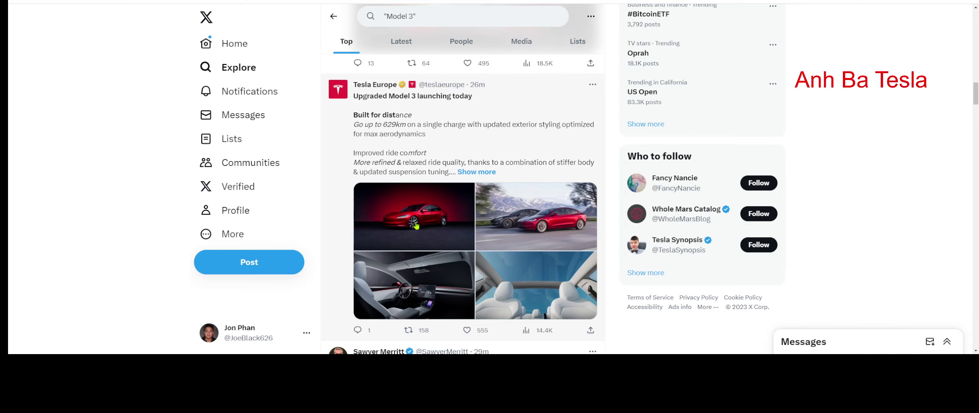
pyautogui.click(416, 225)
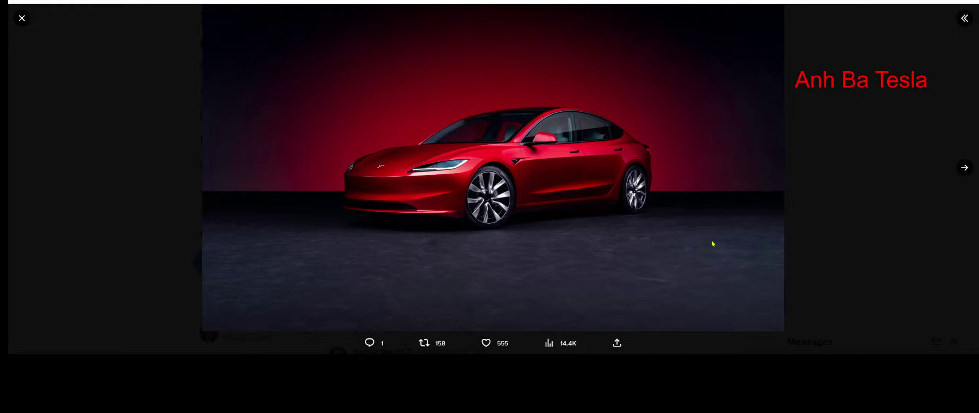
pyautogui.click(963, 168)
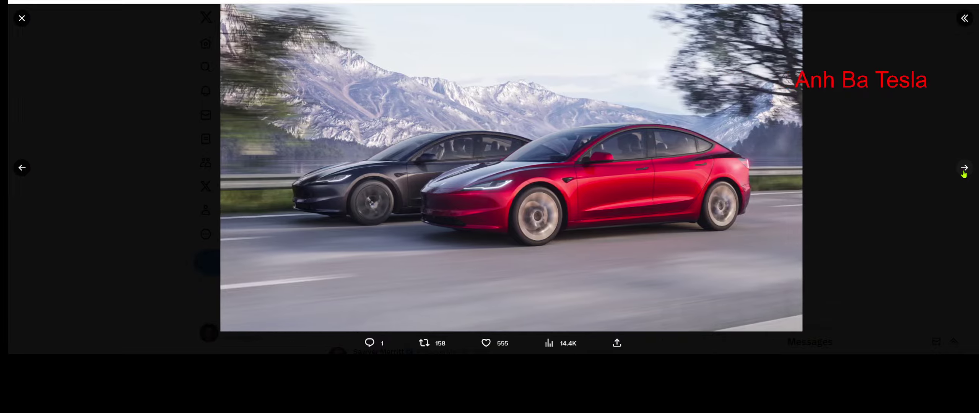
pyautogui.click(964, 168)
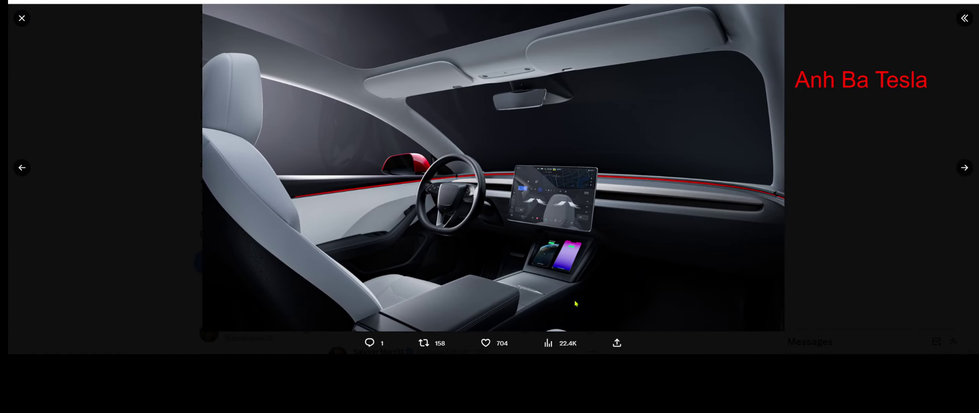
pyautogui.click(964, 167)
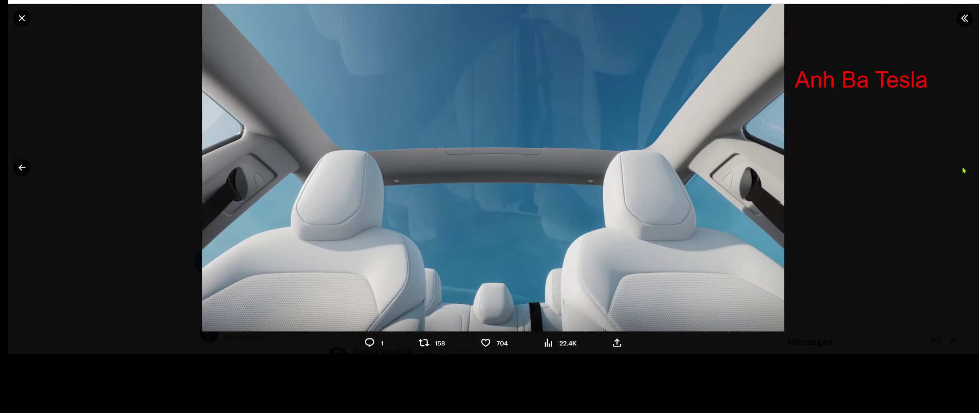
pyautogui.click(964, 171)
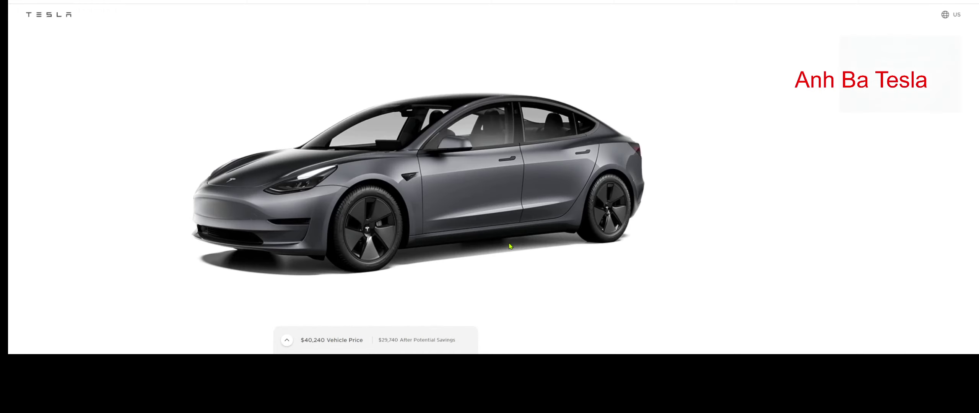
pyautogui.moveTo(418, 184)
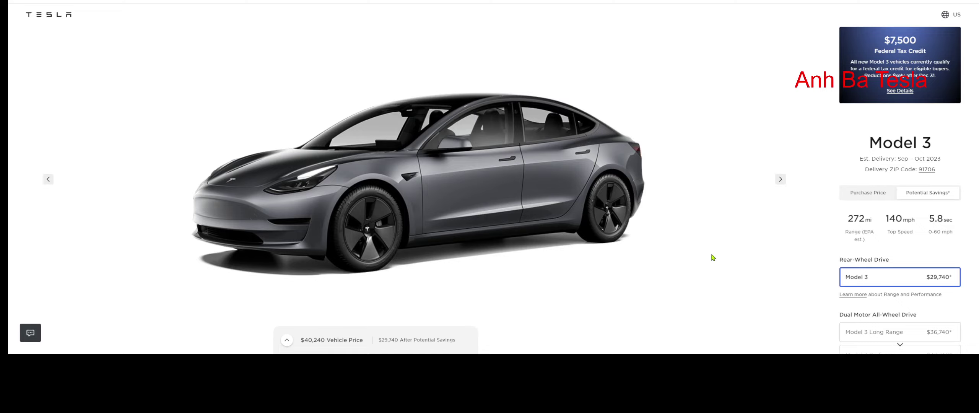
# Step: Show the full purchase price instead of savings, then continue to the delivery options
pyautogui.click(866, 193)
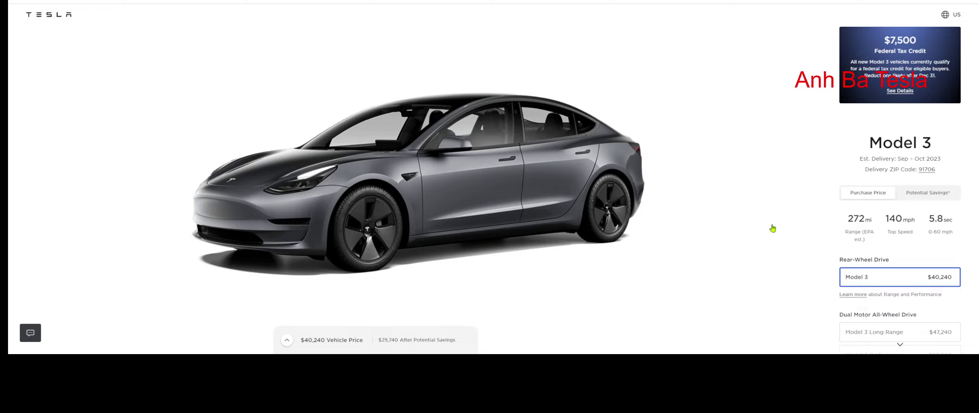
pyautogui.scroll(-2, 765, 221)
pyautogui.scroll(-3, 762, 217)
pyautogui.scroll(-2, 762, 217)
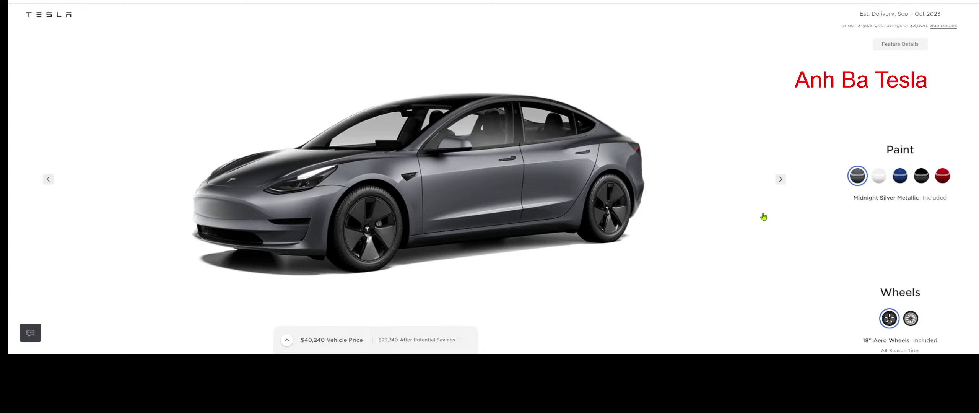
pyautogui.scroll(-2, 762, 214)
pyautogui.scroll(-2, 736, 208)
pyautogui.scroll(-2, 749, 209)
pyautogui.scroll(-1, 748, 209)
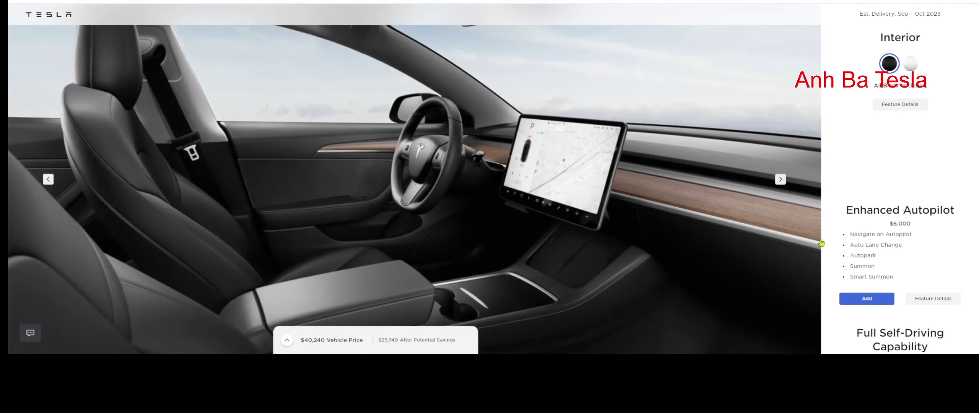
pyautogui.scroll(-3, 780, 222)
pyautogui.scroll(-1, 819, 232)
pyautogui.scroll(-2, 820, 235)
pyautogui.scroll(-2, 820, 235)
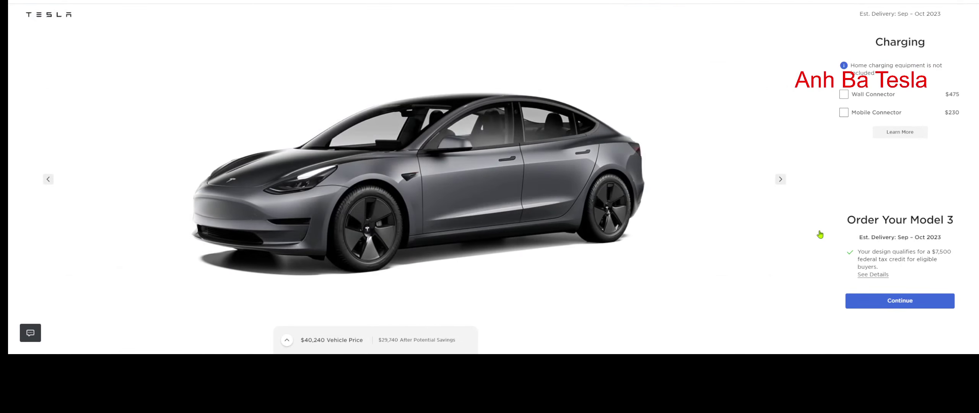
pyautogui.click(898, 302)
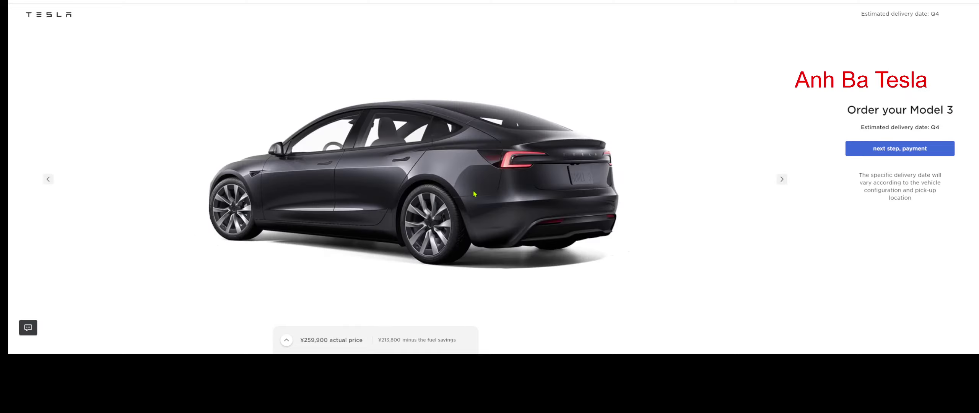
# Step: Move the grey Model 3 preview back one view toward the front three-quarter angle
pyautogui.click(48, 181)
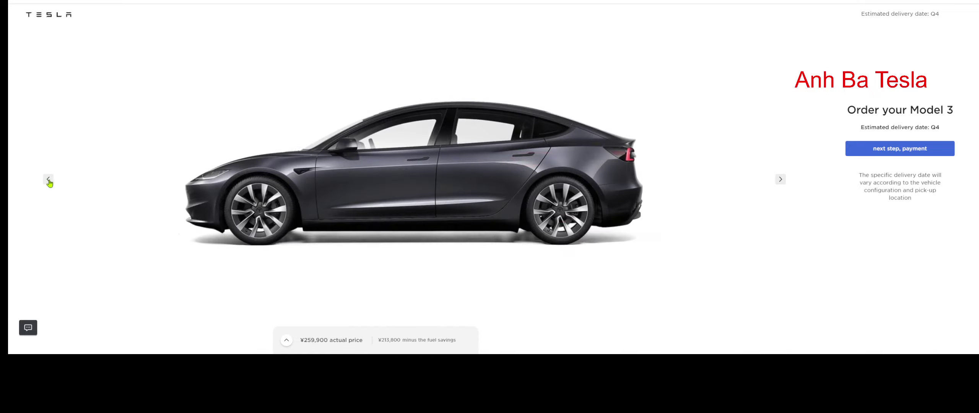